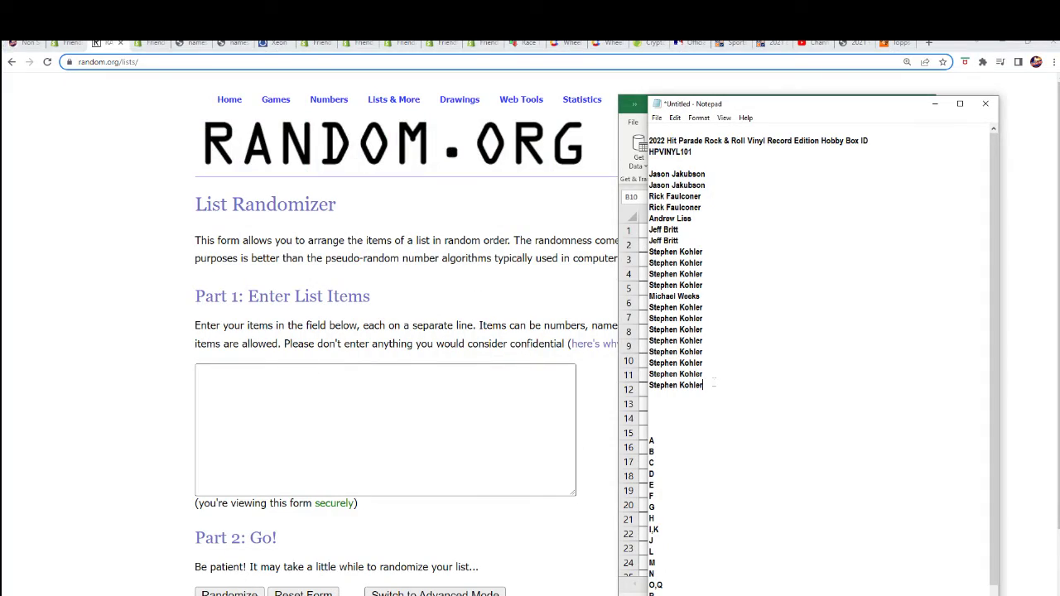
# Copy the 20 buyer names from the notes and paste them into the list box
pyautogui.rightClick(667, 183)
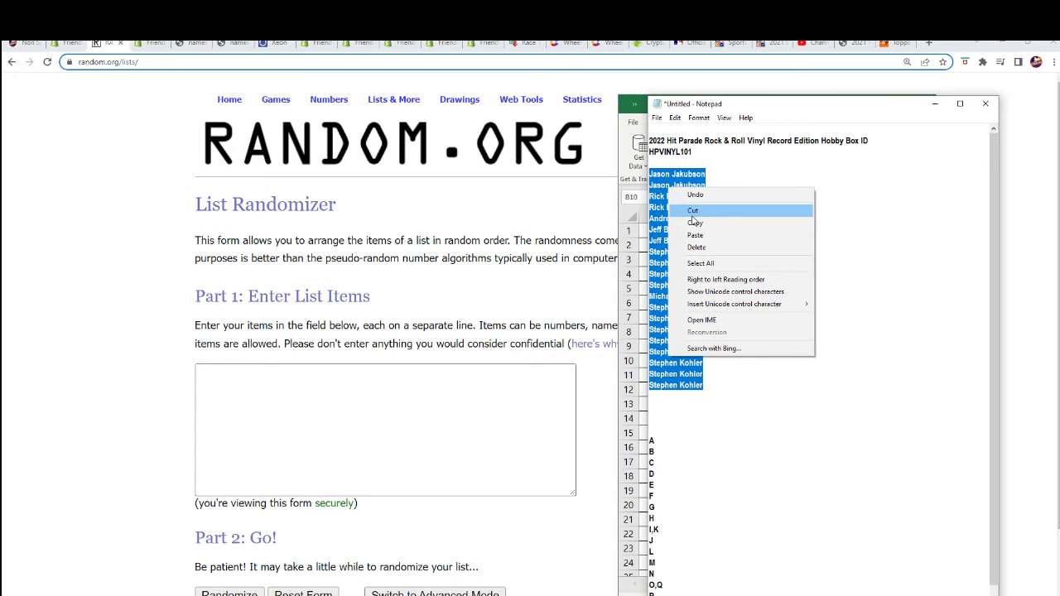
pyautogui.click(692, 224)
pyautogui.click(279, 414)
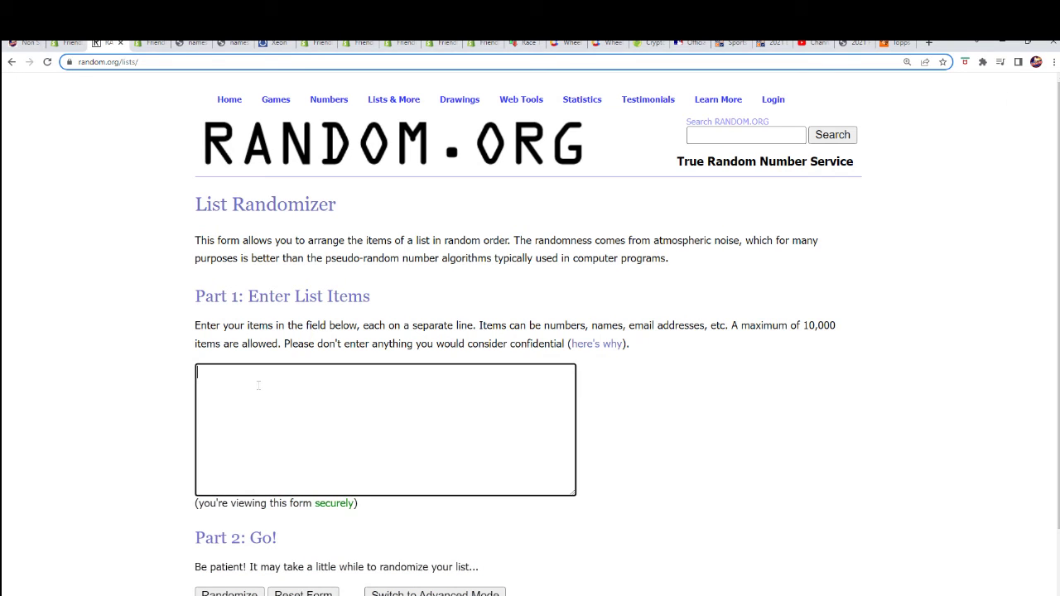
pyautogui.rightClick(257, 383)
pyautogui.click(311, 469)
# Randomize the name list, then reshuffle it six more times with Again!
pyautogui.scroll(-1, 418, 542)
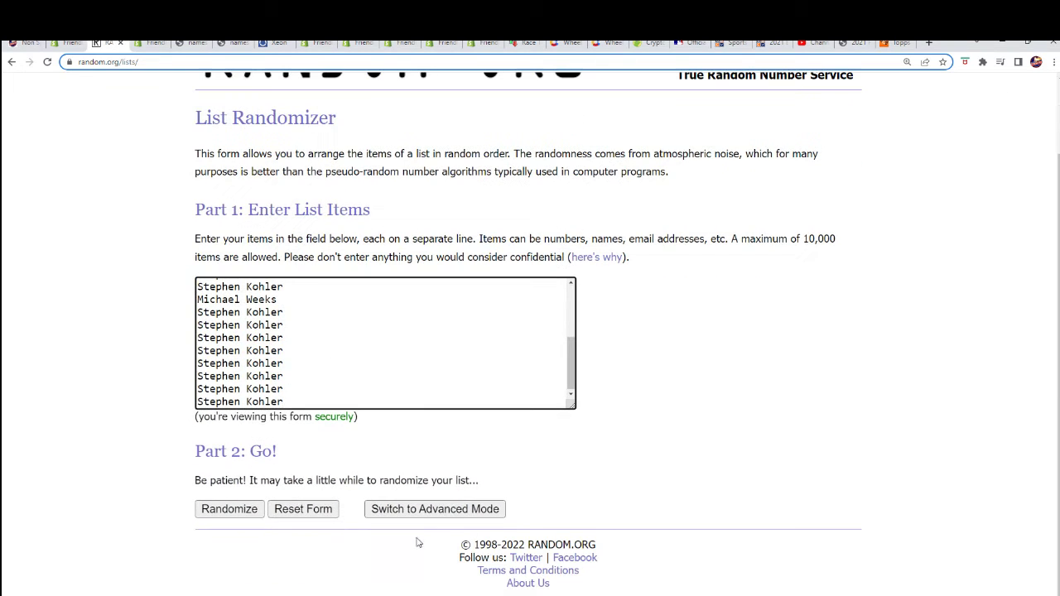
pyautogui.click(246, 511)
pyautogui.scroll(-1, 210, 513)
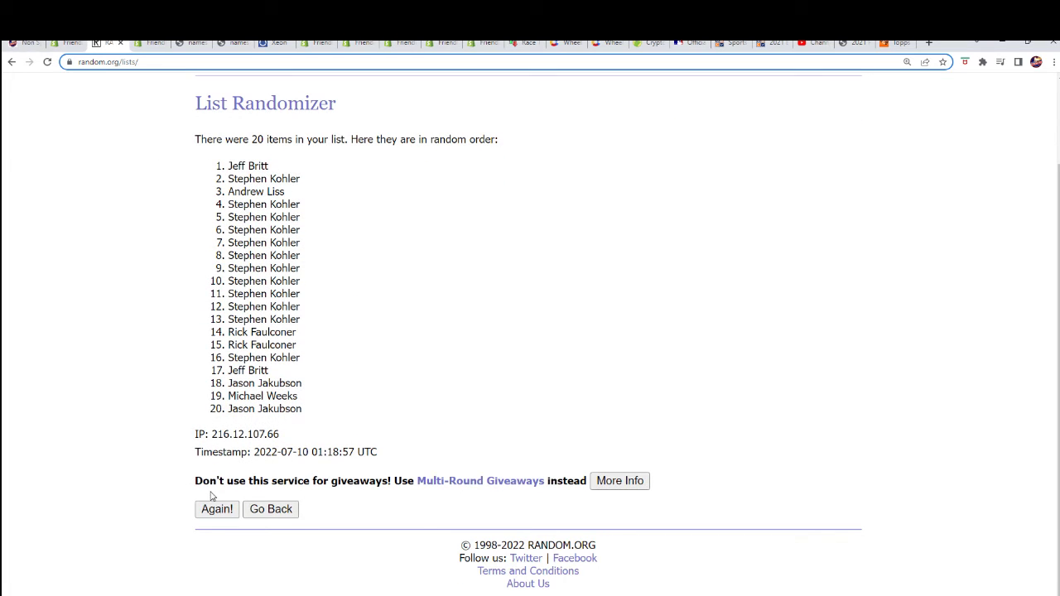
pyautogui.click(213, 508)
pyautogui.scroll(-3, 212, 514)
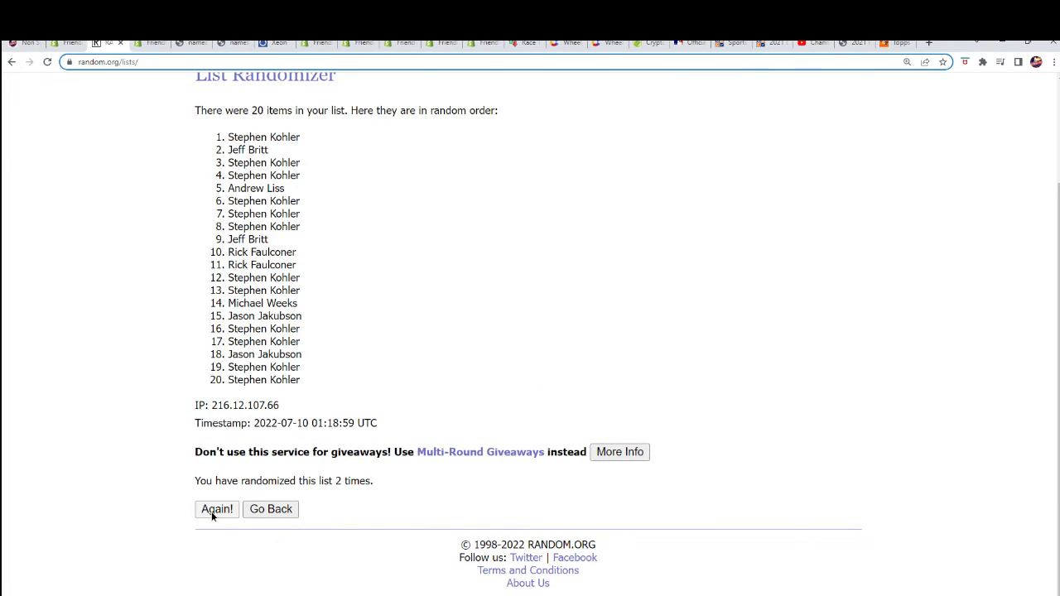
pyautogui.click(213, 513)
pyautogui.scroll(-2, 220, 494)
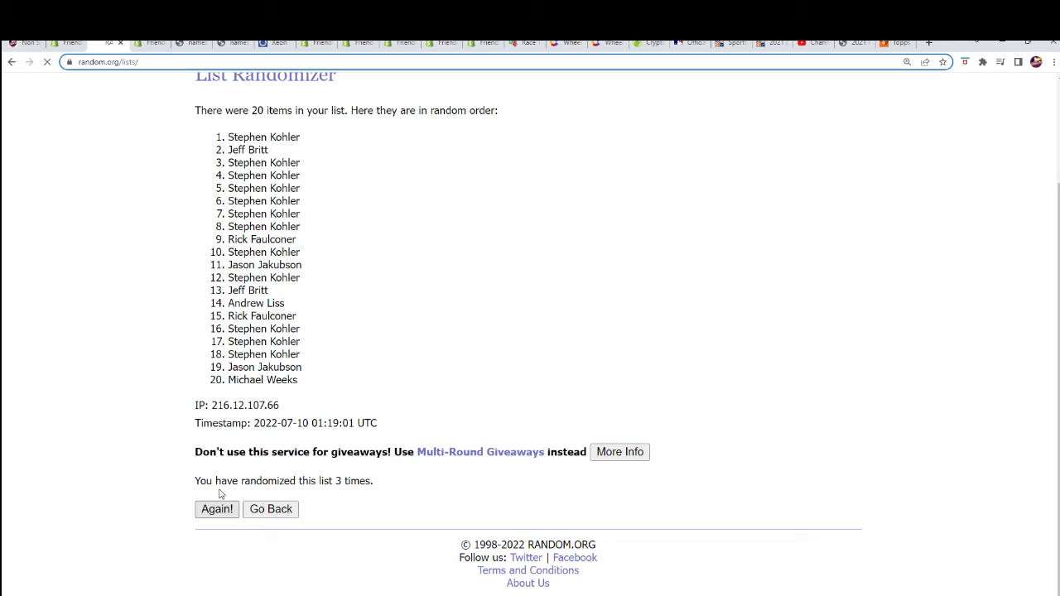
pyautogui.click(217, 508)
pyautogui.scroll(-3, 217, 509)
pyautogui.click(224, 508)
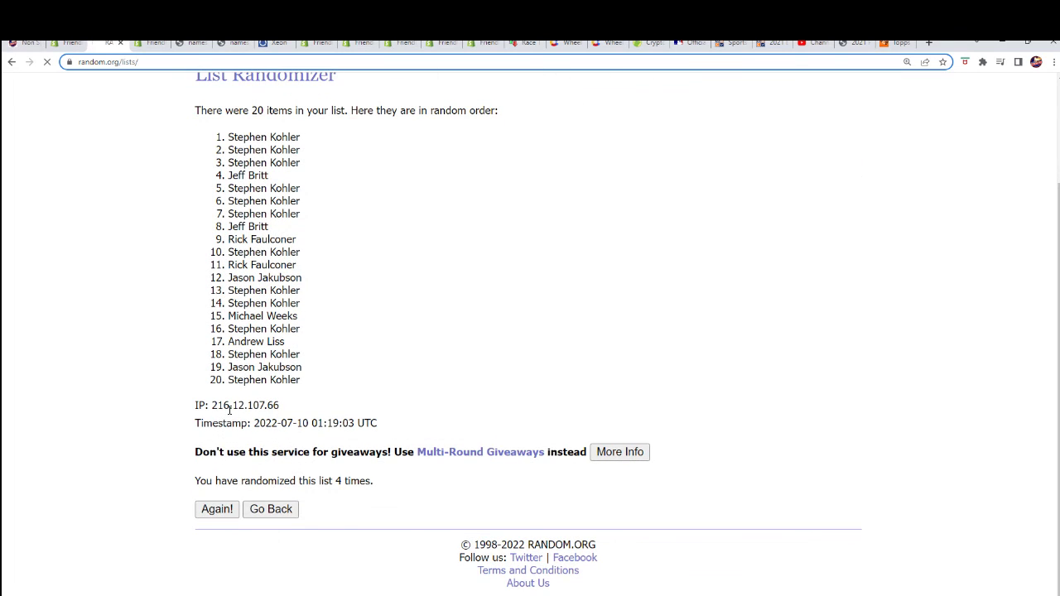
pyautogui.click(200, 513)
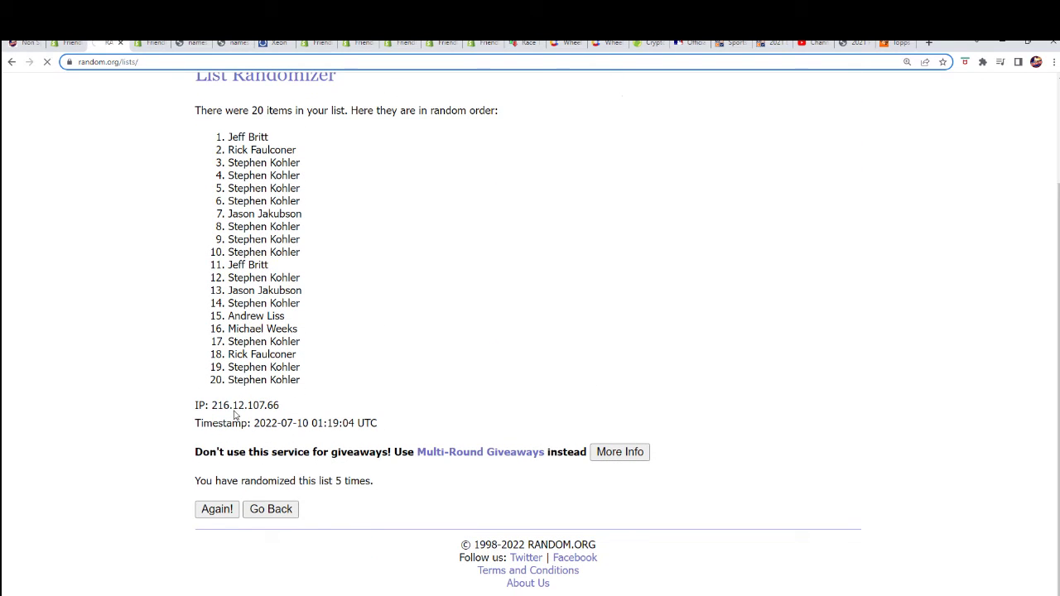
pyautogui.click(209, 511)
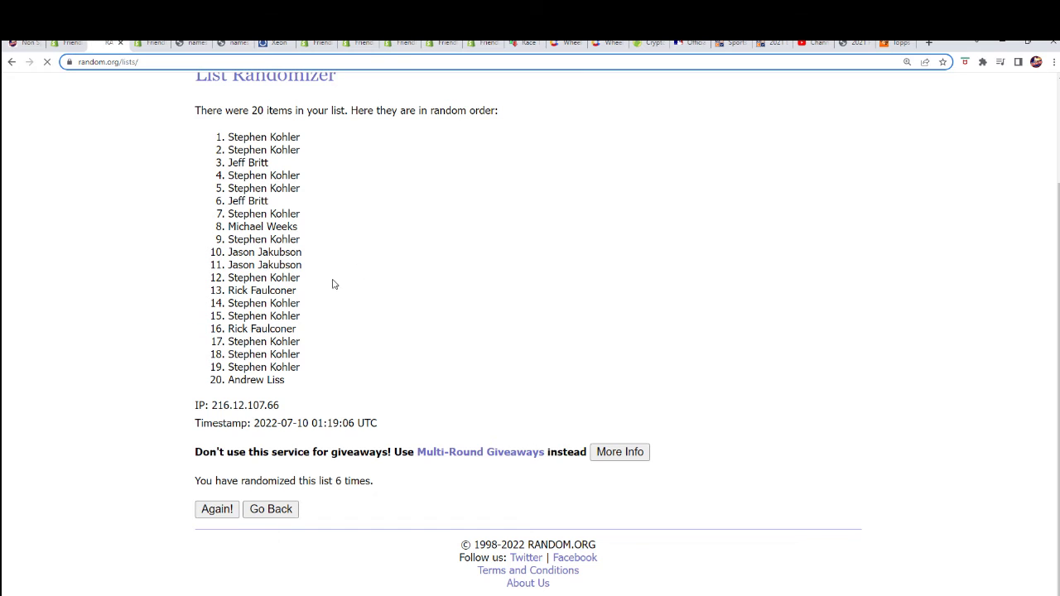
# Copy the seventh-shuffle name list and paste it as plain Text into A1:A20 of the sheet
pyautogui.moveTo(228, 157); pyautogui.dragTo(310, 402)
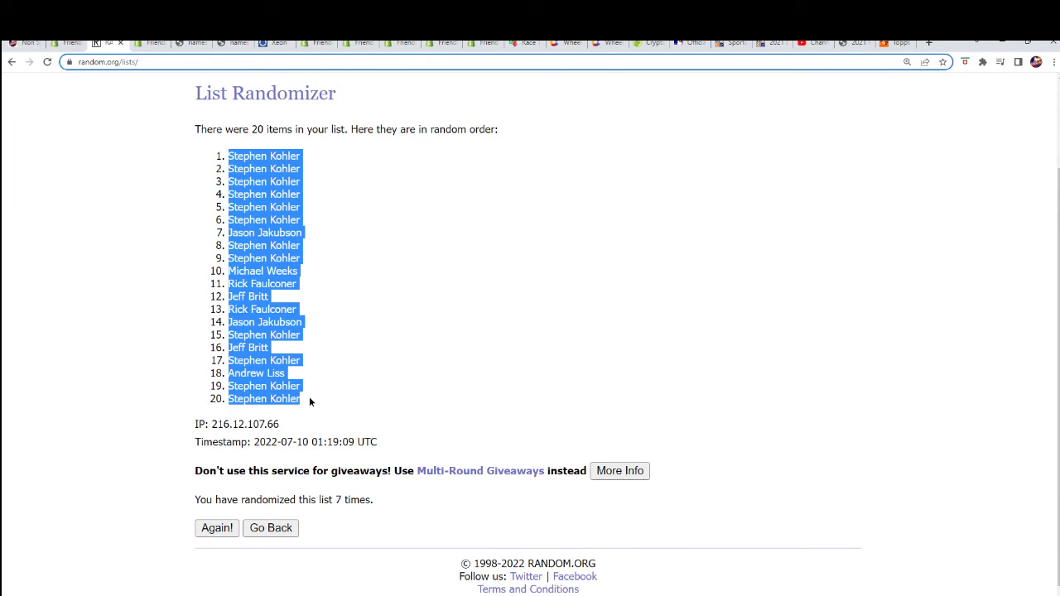
pyautogui.rightClick(265, 298)
pyautogui.click(286, 309)
pyautogui.hotkey('alt', 'Tab')
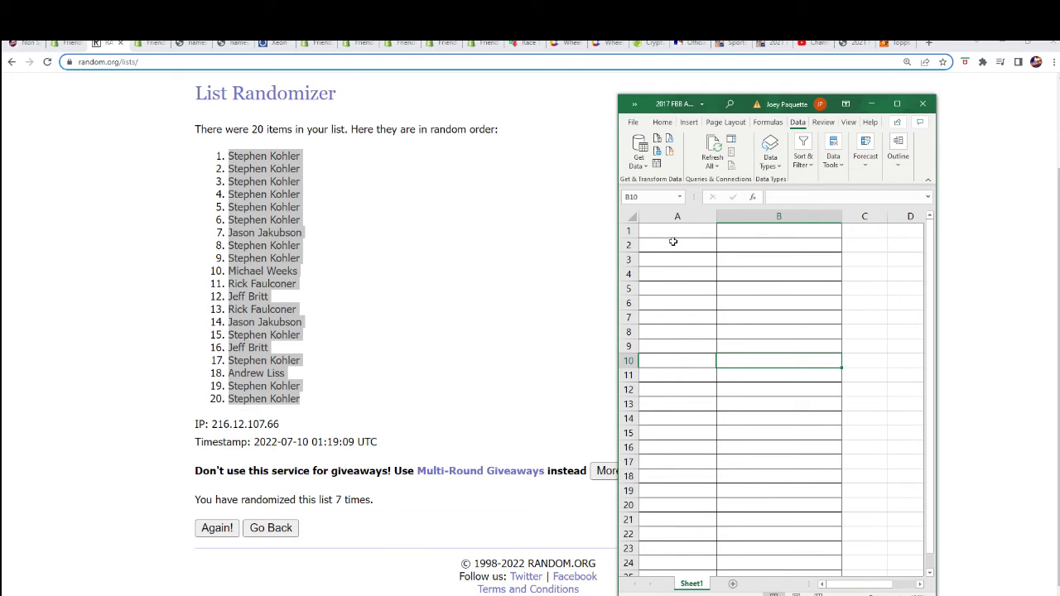
pyautogui.click(665, 234)
pyautogui.rightClick(665, 234)
pyautogui.click(708, 310)
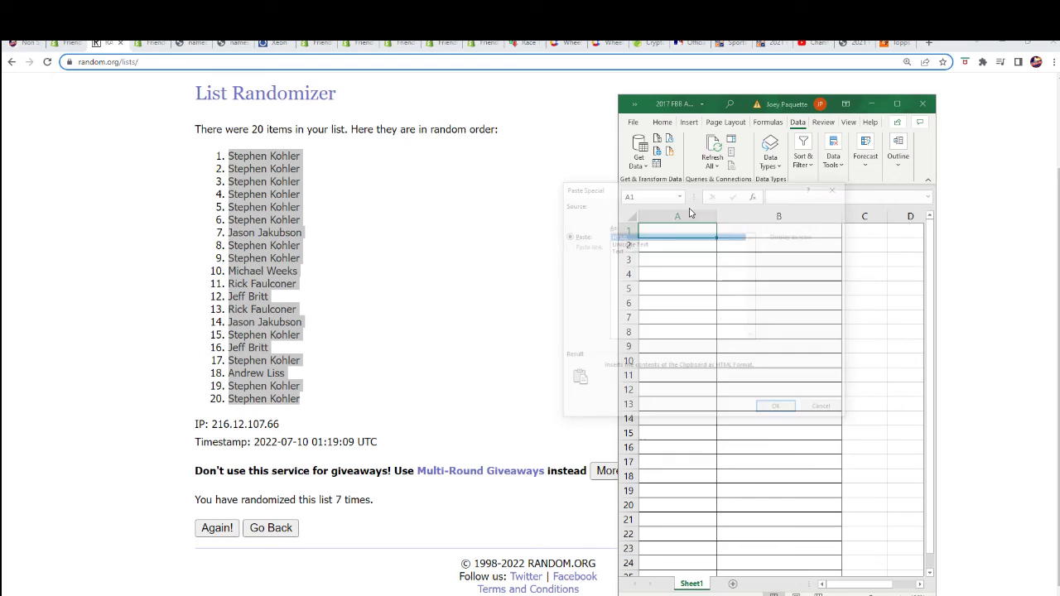
pyautogui.click(615, 250)
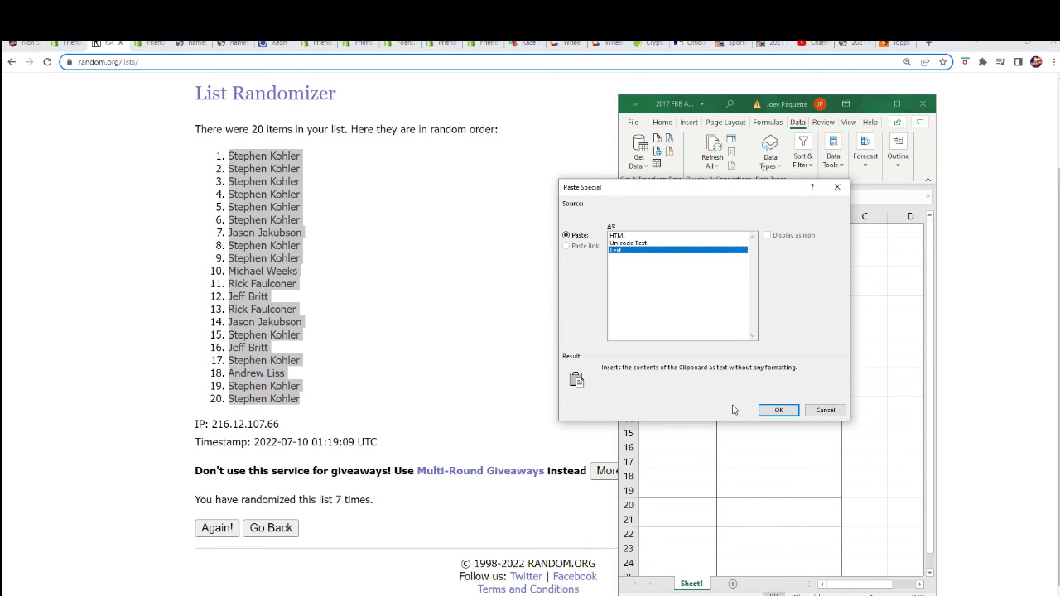
pyautogui.click(770, 409)
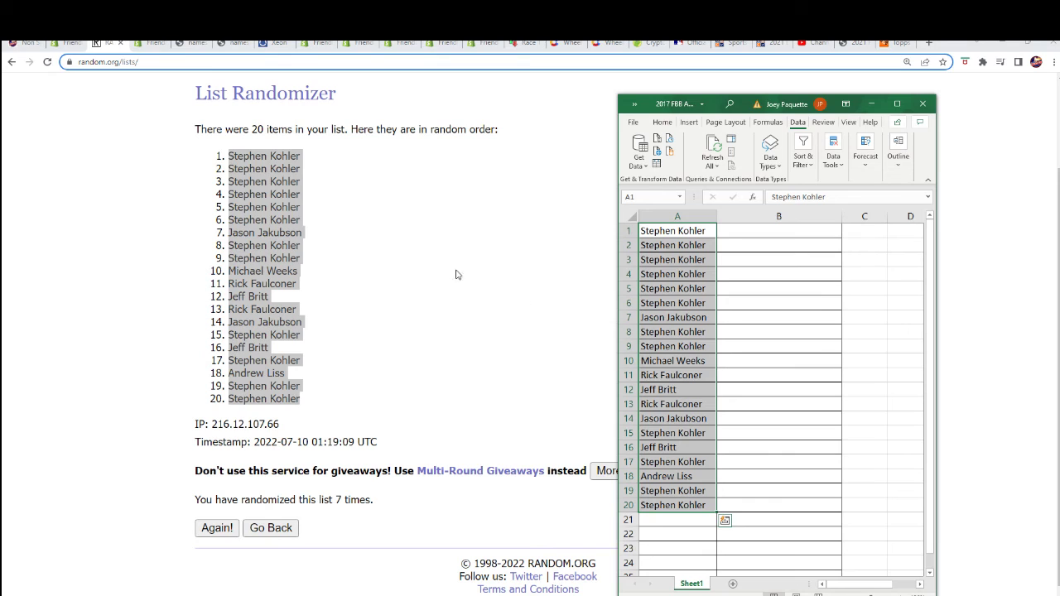
pyautogui.scroll(2, 385, 292)
pyautogui.moveTo(394, 101)
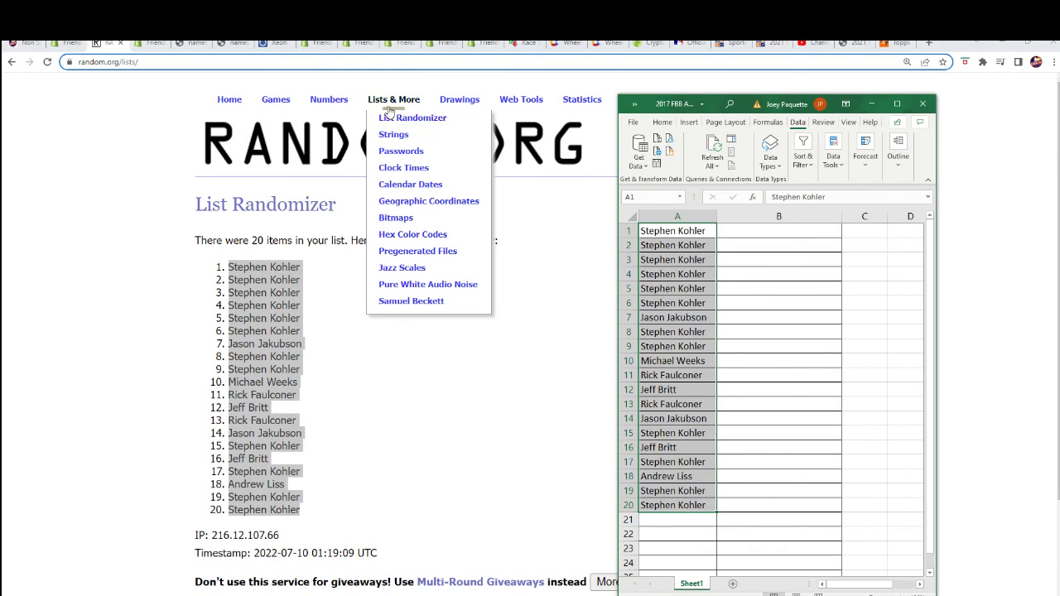
# Start a fresh randomizer form and paste in the 20 first-name letter groups from the notes
pyautogui.click(391, 118)
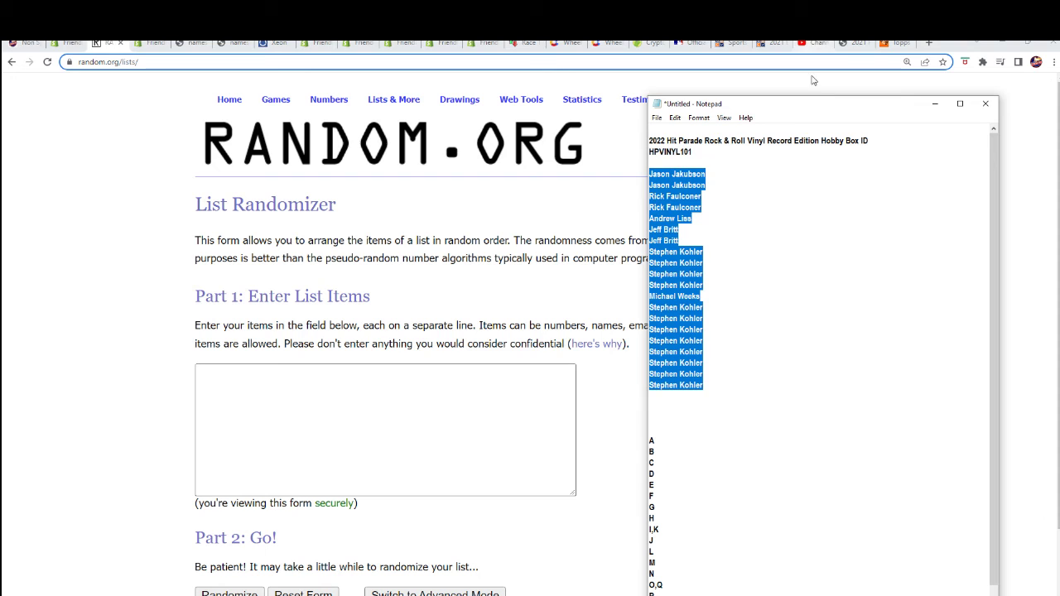
pyautogui.moveTo(791, 95); pyautogui.dragTo(791, 33)
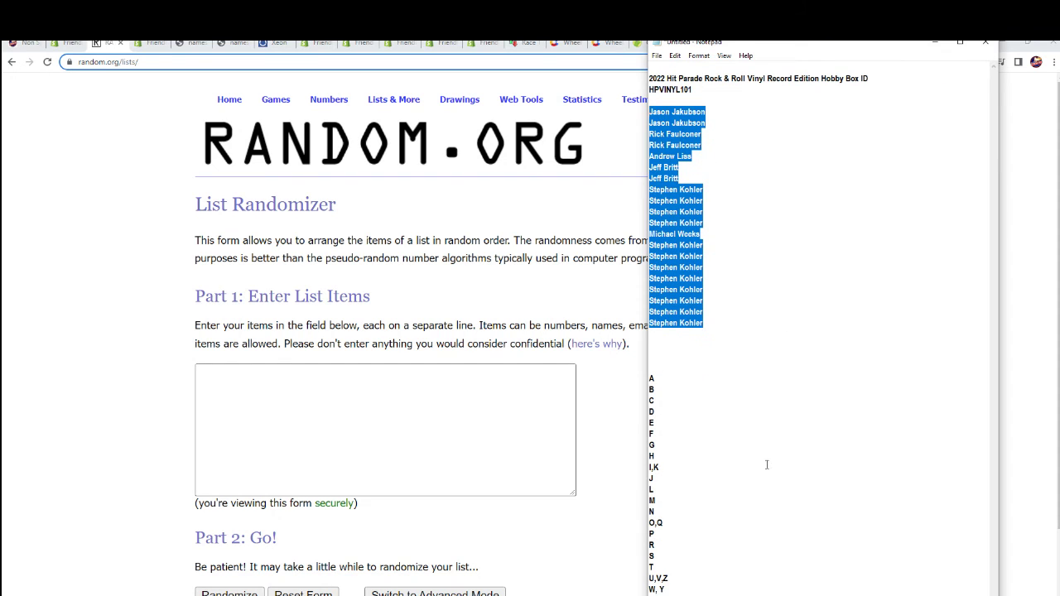
pyautogui.moveTo(686, 581)
pyautogui.mouseDown()
pyautogui.moveTo(656, 472)
pyautogui.moveTo(653, 388)
pyautogui.mouseUp()
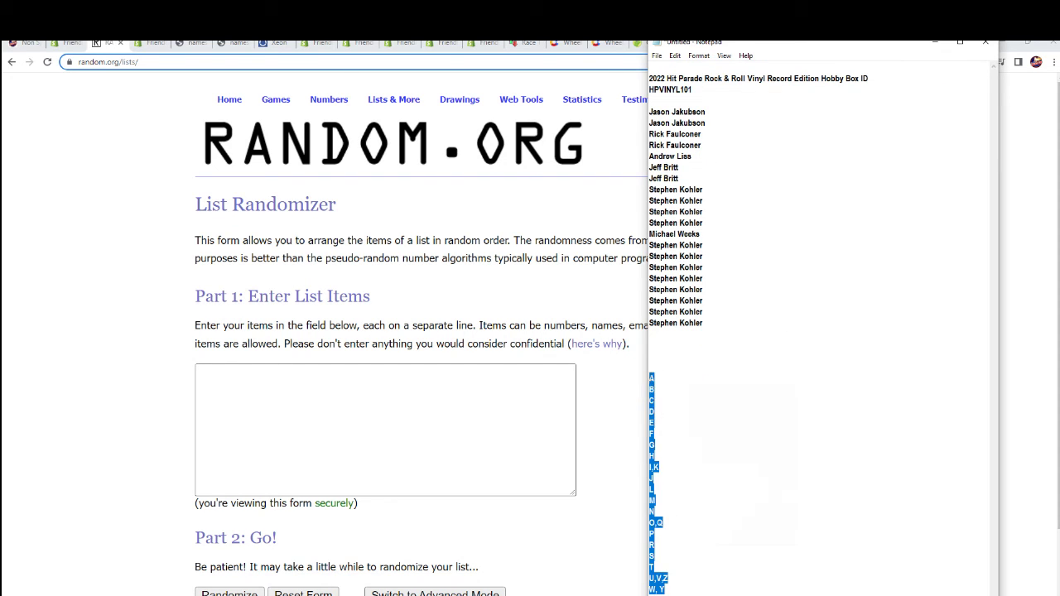
pyautogui.rightClick(651, 377)
pyautogui.click(671, 405)
pyautogui.click(312, 381)
pyautogui.rightClick(308, 382)
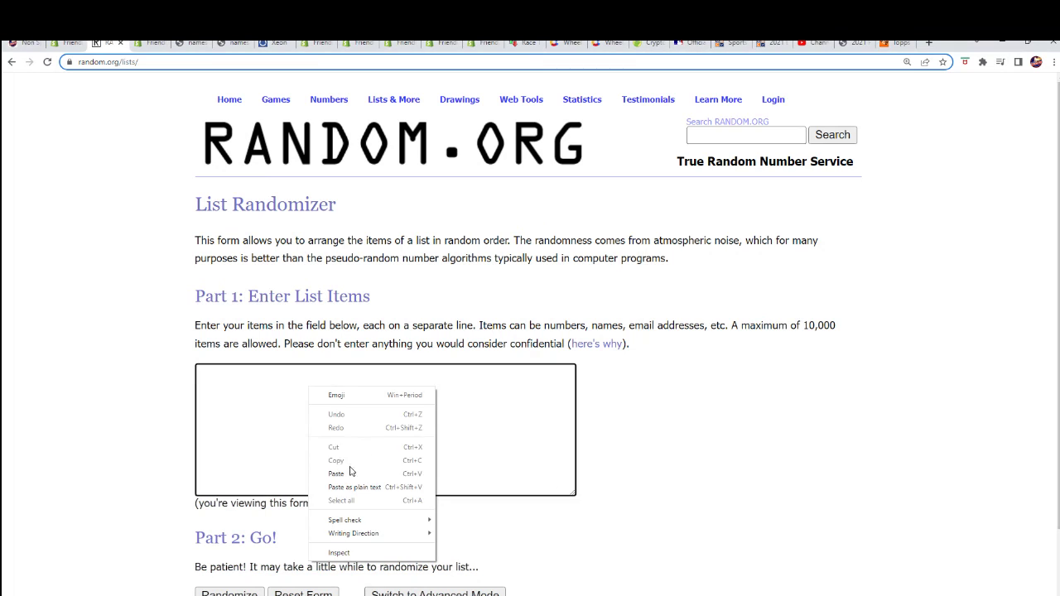
pyautogui.click(349, 472)
# Shuffle the letter list seven times until it starts with U,V,Z, then select the result
pyautogui.scroll(-2, 639, 442)
pyautogui.click(225, 509)
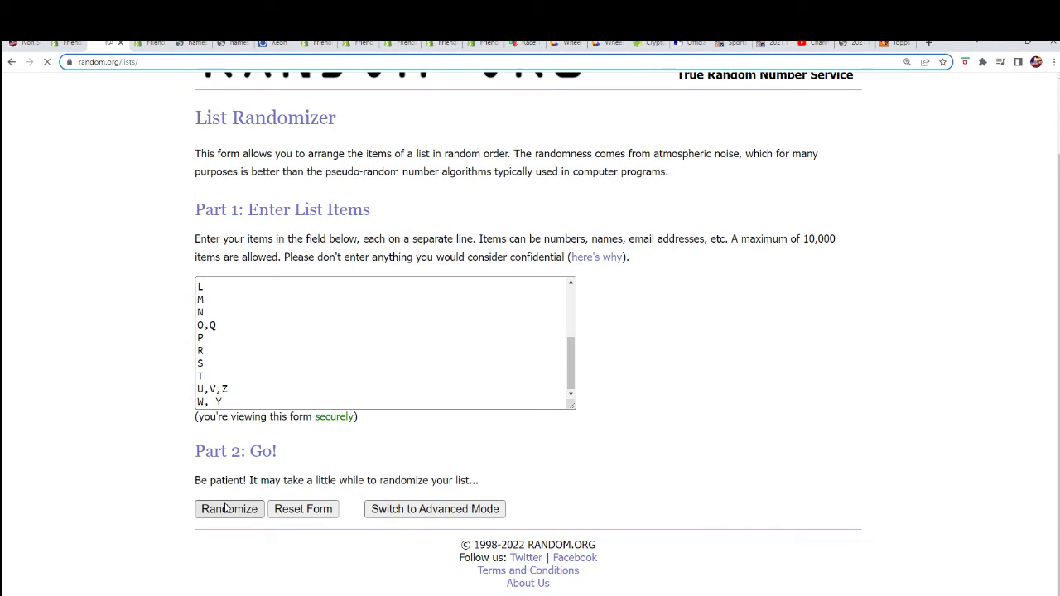
pyautogui.click(217, 512)
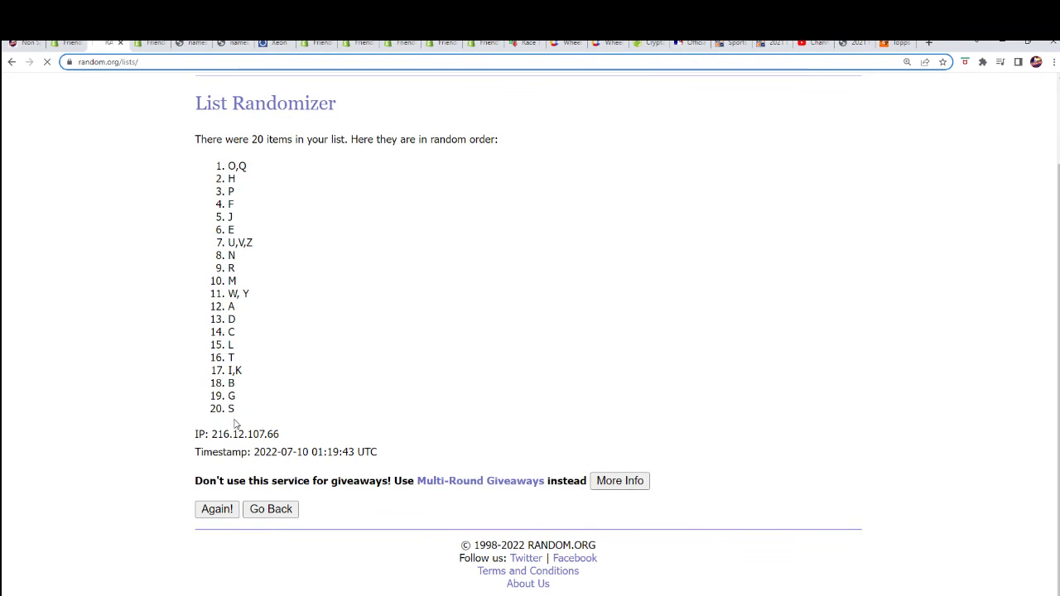
pyautogui.click(210, 510)
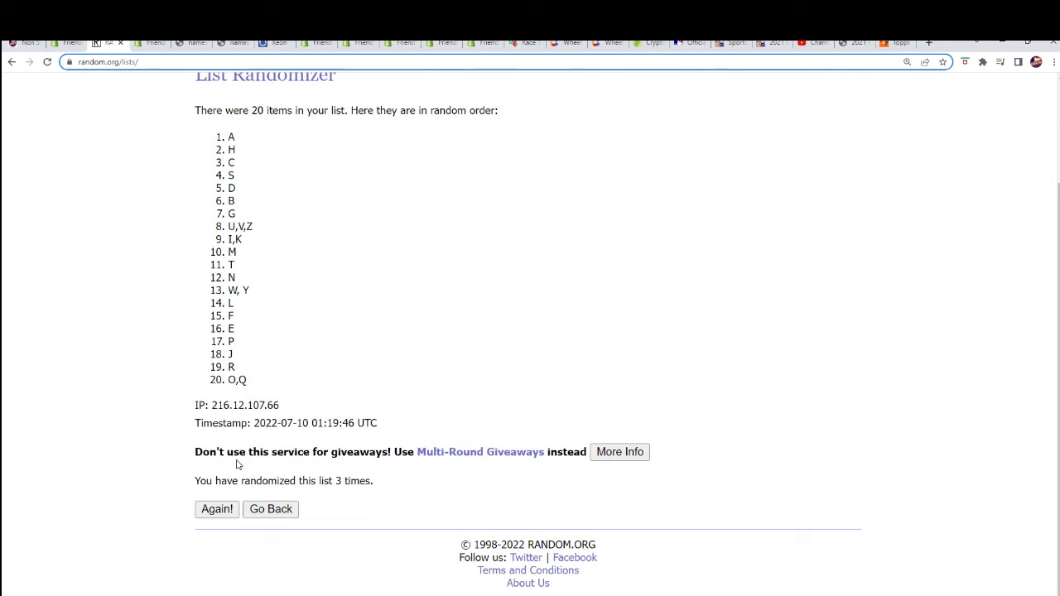
pyautogui.click(209, 506)
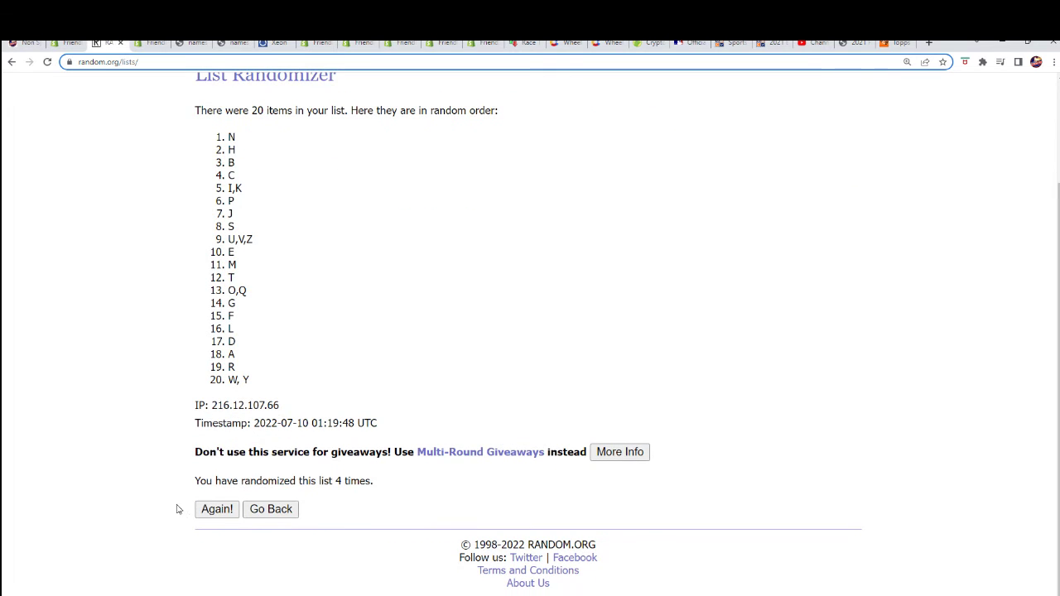
pyautogui.click(208, 512)
pyautogui.click(213, 508)
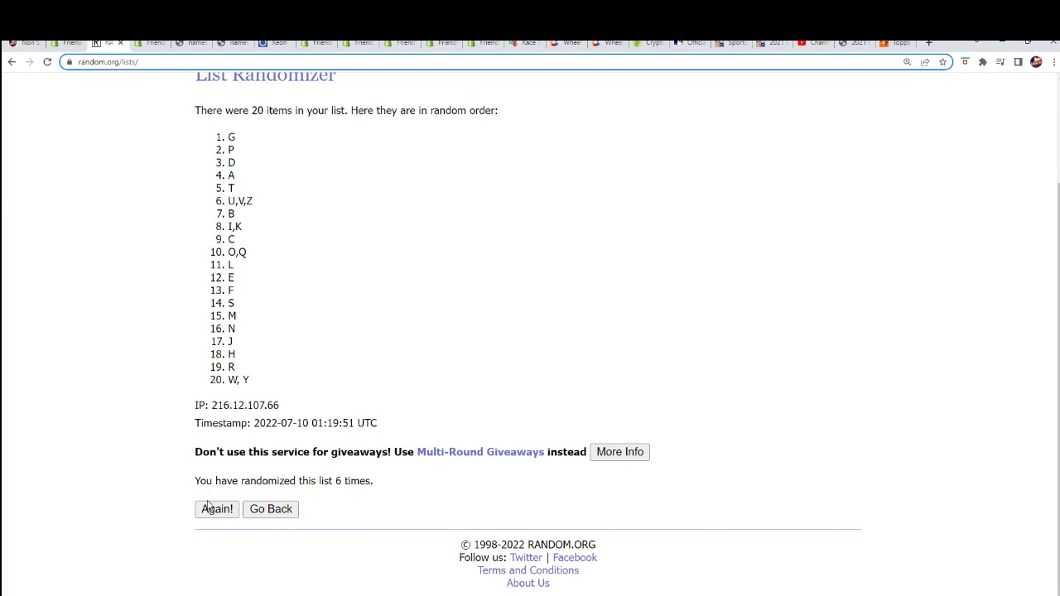
pyautogui.click(207, 507)
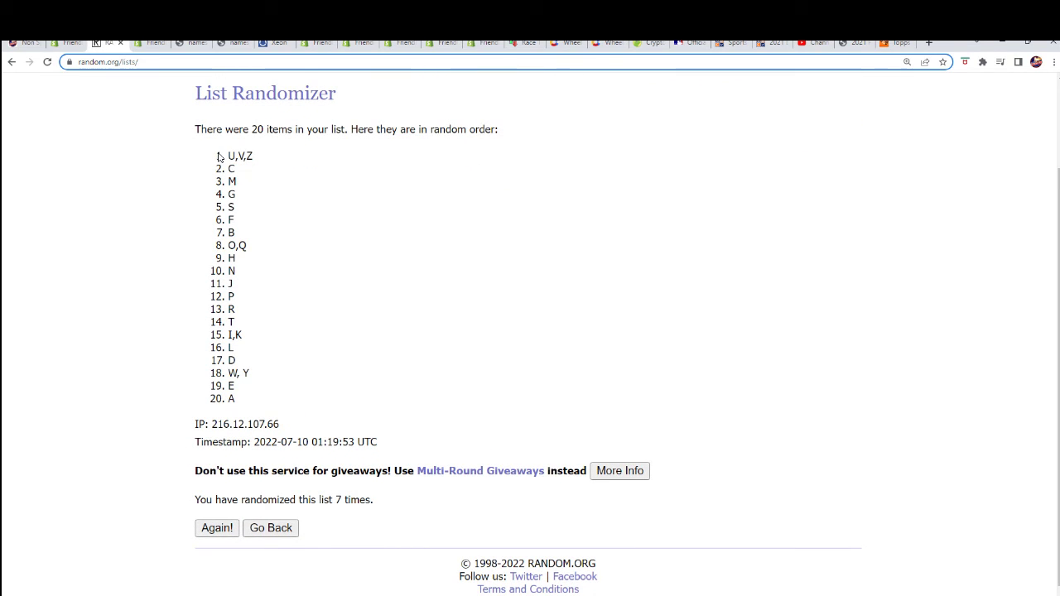
pyautogui.moveTo(218, 157); pyautogui.dragTo(260, 402)
# Copy the shuffled letters, paste them as plain Text into B1:B20, and enlarge the Excel window
pyautogui.rightClick(232, 370)
pyautogui.click(244, 385)
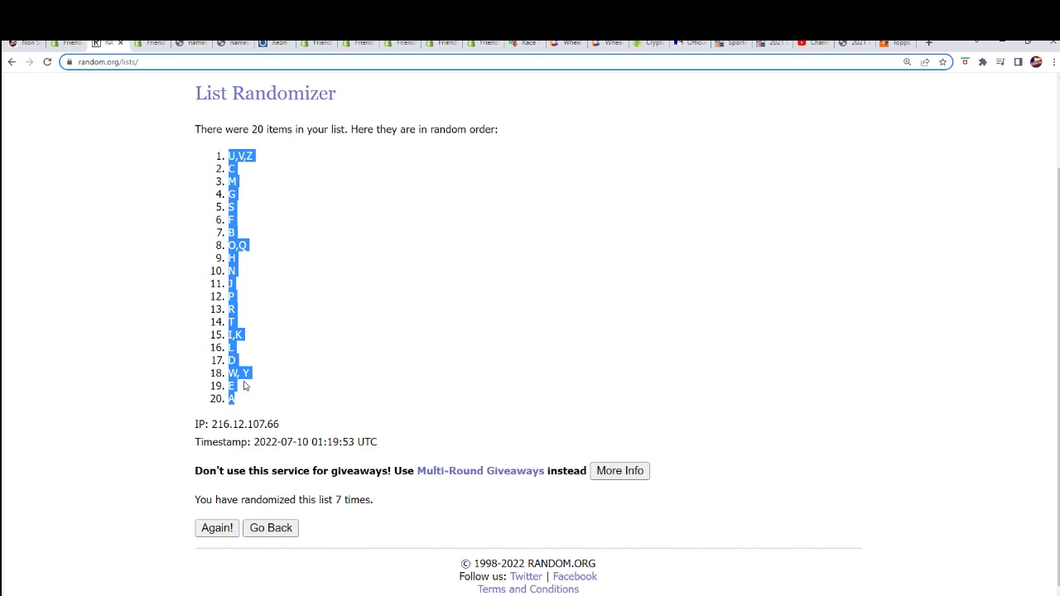
pyautogui.hotkey('alt', 'Tab')
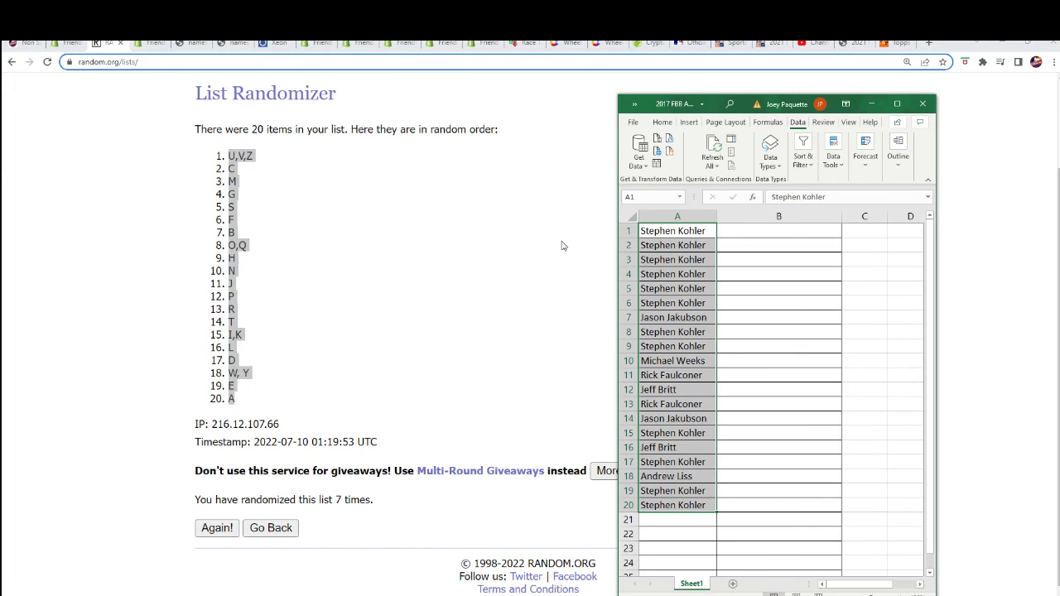
pyautogui.click(720, 230)
pyautogui.rightClick(723, 231)
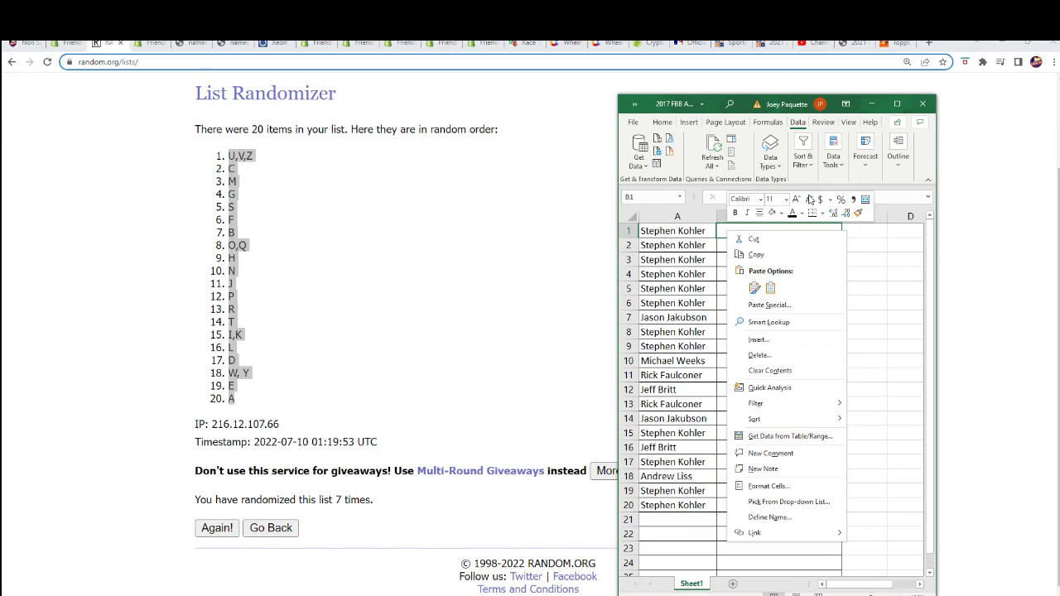
pyautogui.click(764, 304)
pyautogui.click(673, 236)
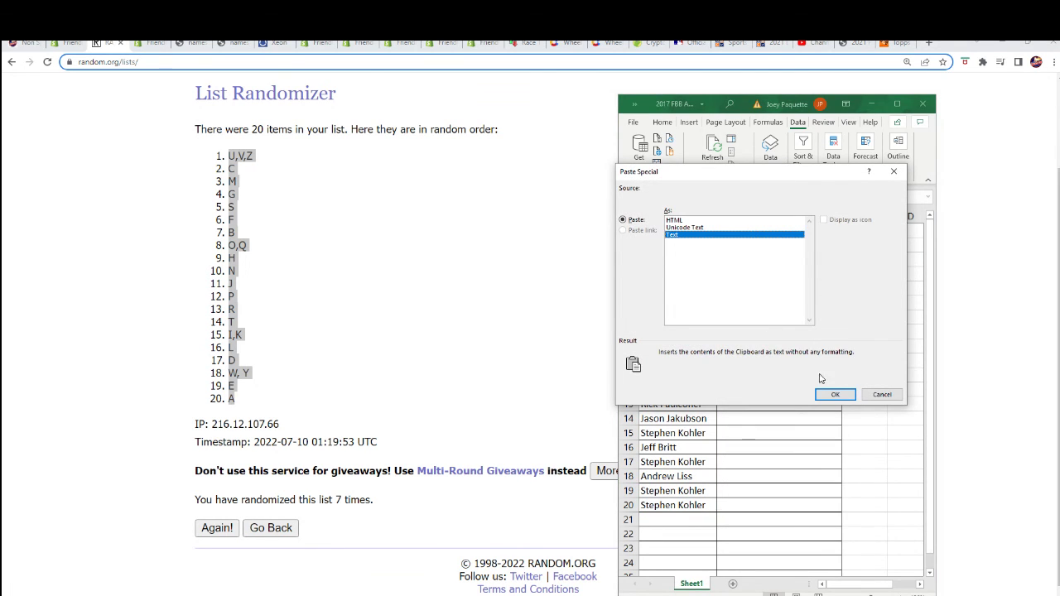
pyautogui.click(832, 394)
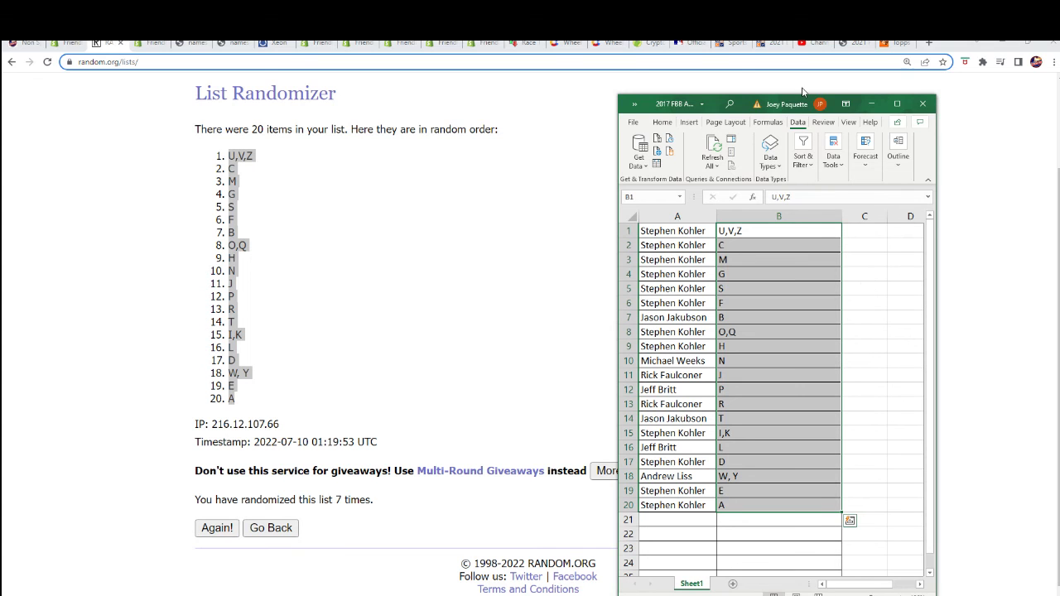
pyautogui.moveTo(800, 90); pyautogui.dragTo(800, 38)
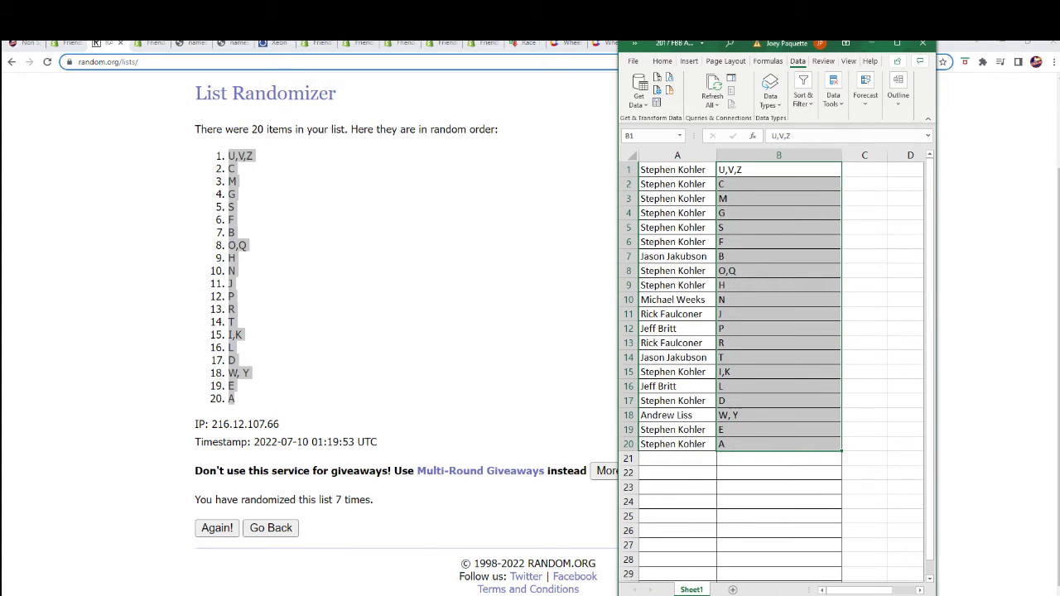
pyautogui.keyDown('ctrl'); pyautogui.scroll(2, 887, 533); pyautogui.keyUp('ctrl')
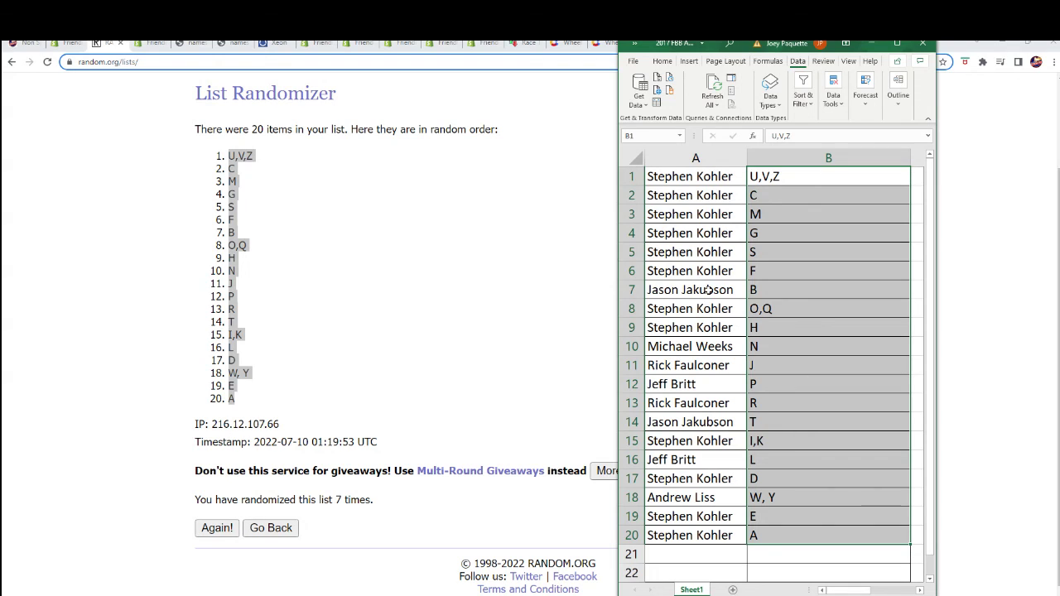
# Enter the label 'FIRST NAME LETTER' in cell B21
pyautogui.doubleClick(767, 562)
pyautogui.write('FIRST NA')
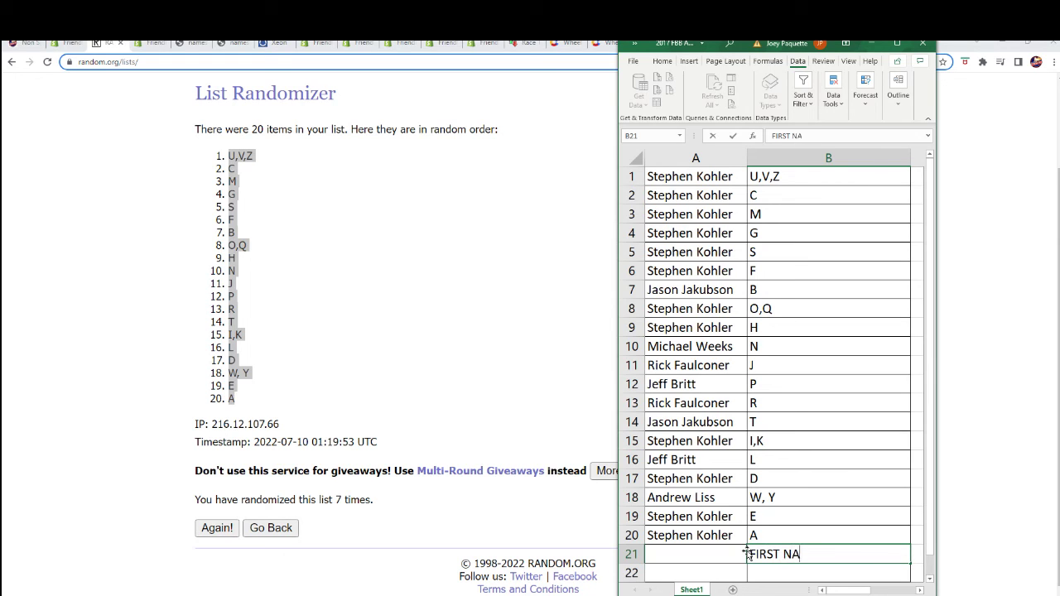
pyautogui.write('ME LETTER')
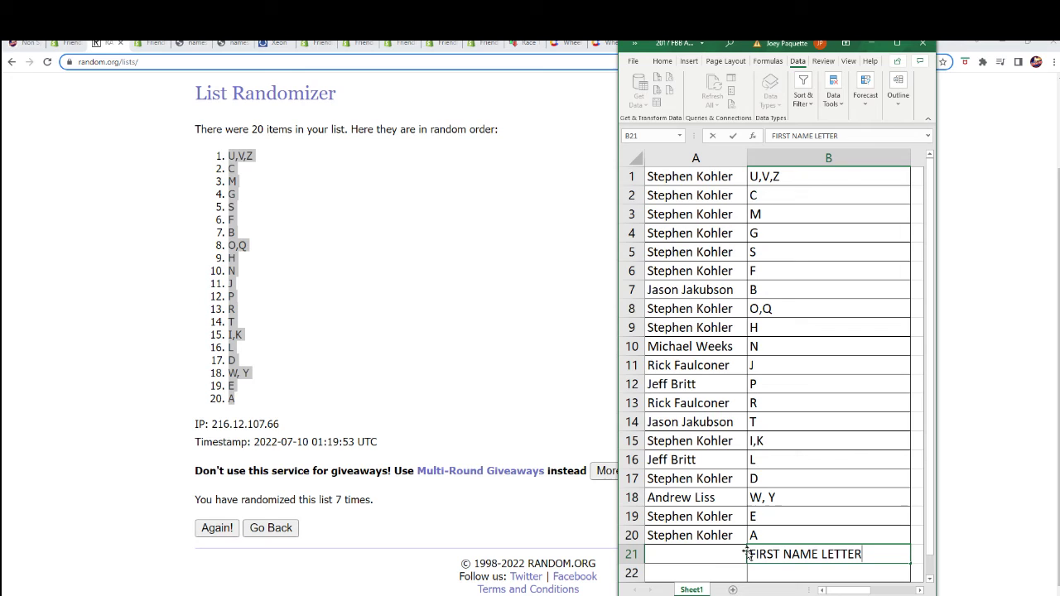
pyautogui.click(815, 452)
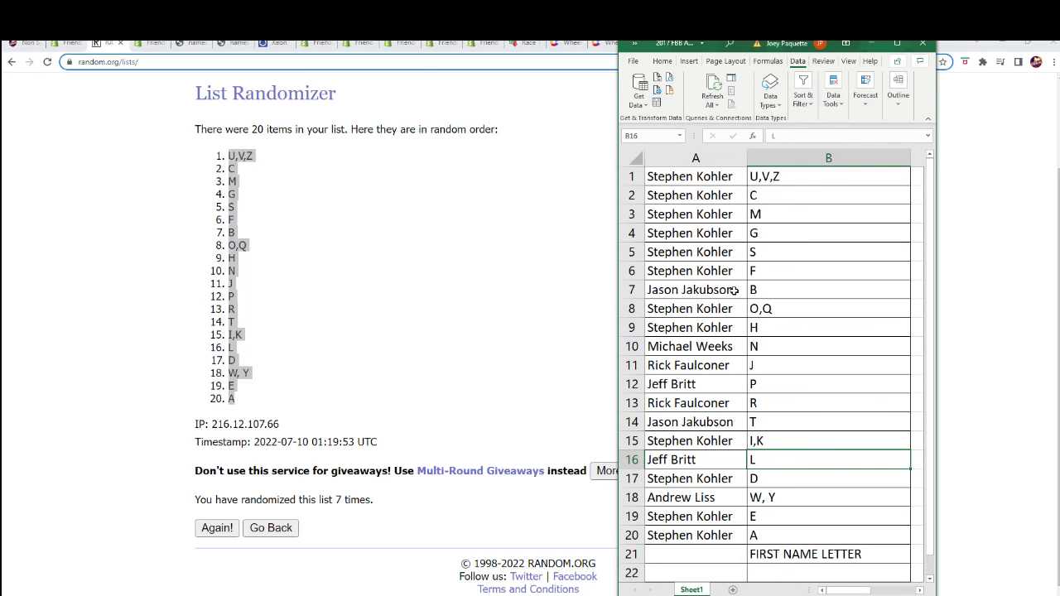
# Select A1:B20 and check the letters in cells B2 and B19
pyautogui.moveTo(698, 170); pyautogui.dragTo(814, 533)
pyautogui.moveTo(779, 196)
pyautogui.mouseDown()
pyautogui.moveTo(775, 207)
pyautogui.moveTo(770, 197)
pyautogui.mouseUp()
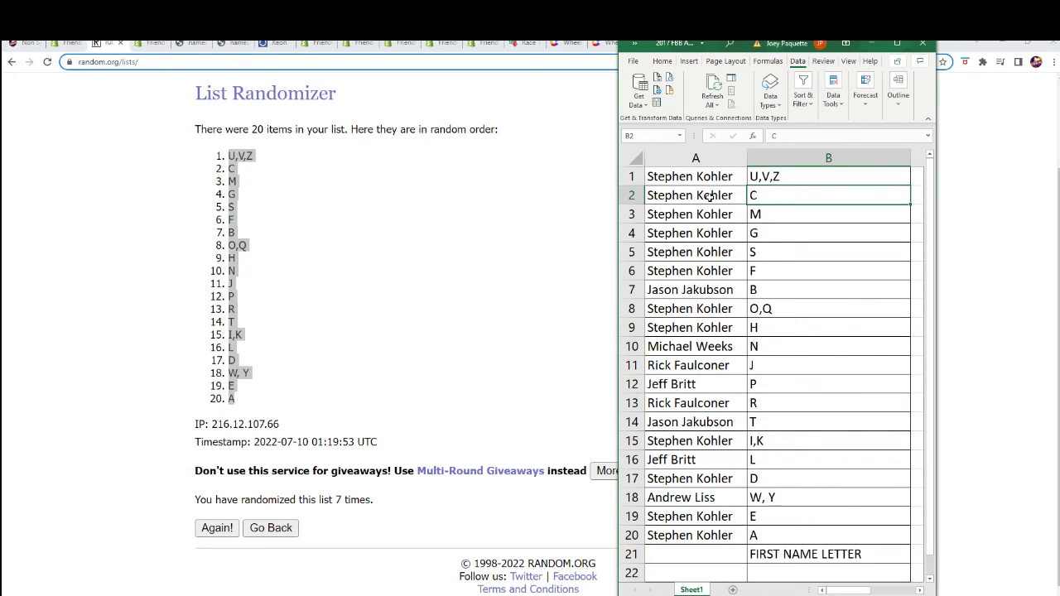
pyautogui.click(769, 521)
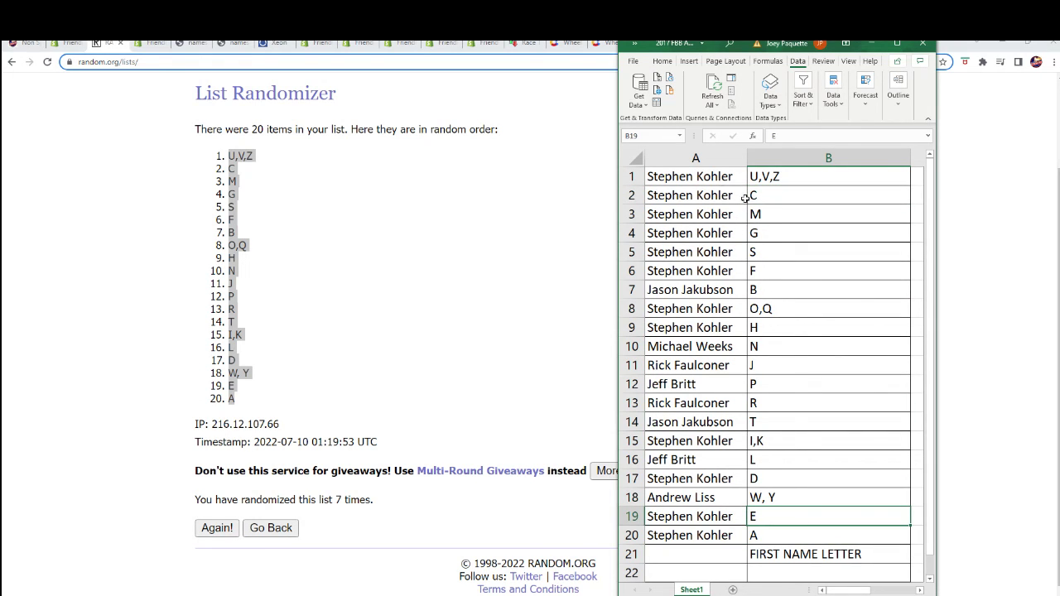